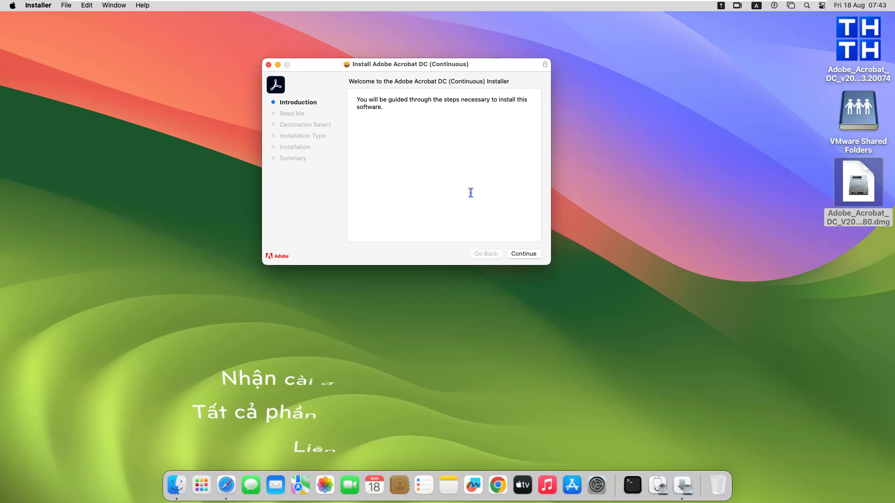
# Advance to the Read Me and review its title and supported macOS versions.
pyautogui.click(523, 254)
pyautogui.moveTo(353, 99); pyautogui.dragTo(521, 99)
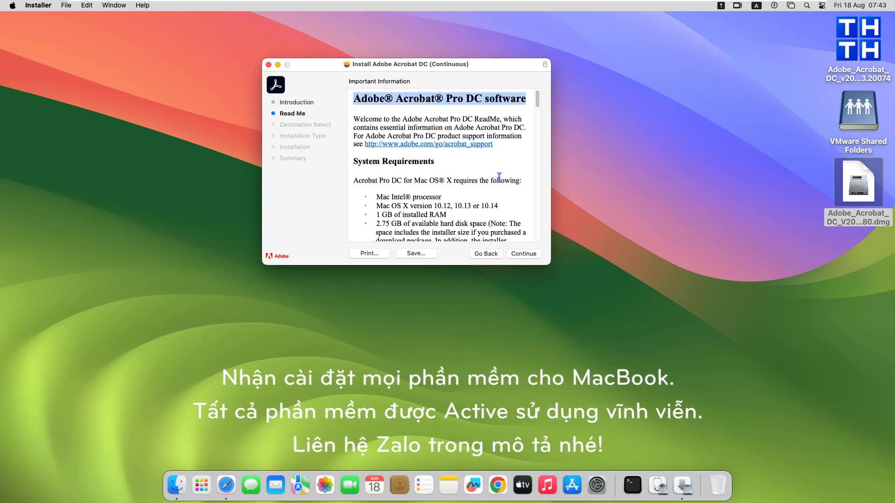
pyautogui.moveTo(376, 205); pyautogui.dragTo(510, 207)
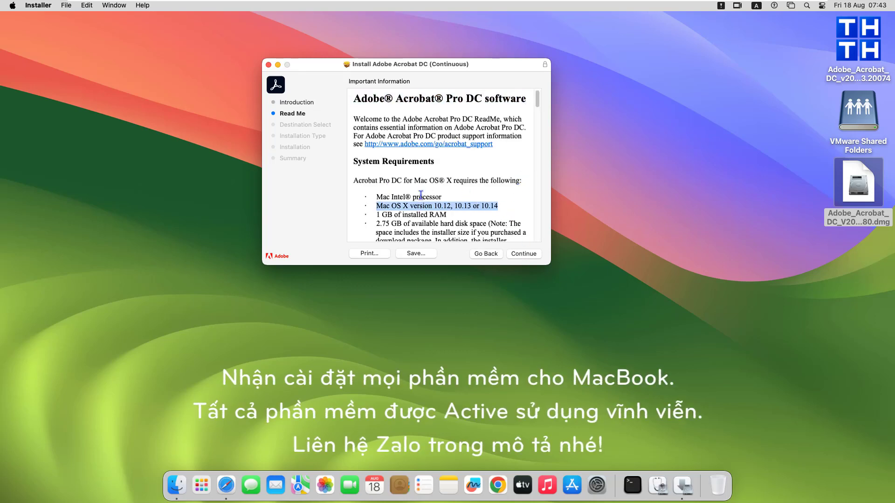
pyautogui.scroll(-5, 527, 198)
pyautogui.moveTo(537, 121)
pyautogui.mouseDown()
pyautogui.moveTo(535, 145)
pyautogui.moveTo(537, 94)
pyautogui.mouseUp()
# Accept the default destination, check the custom package choices, and install with administrator authentication.
pyautogui.click(521, 253)
pyautogui.press('Return')
pyautogui.click(524, 253)
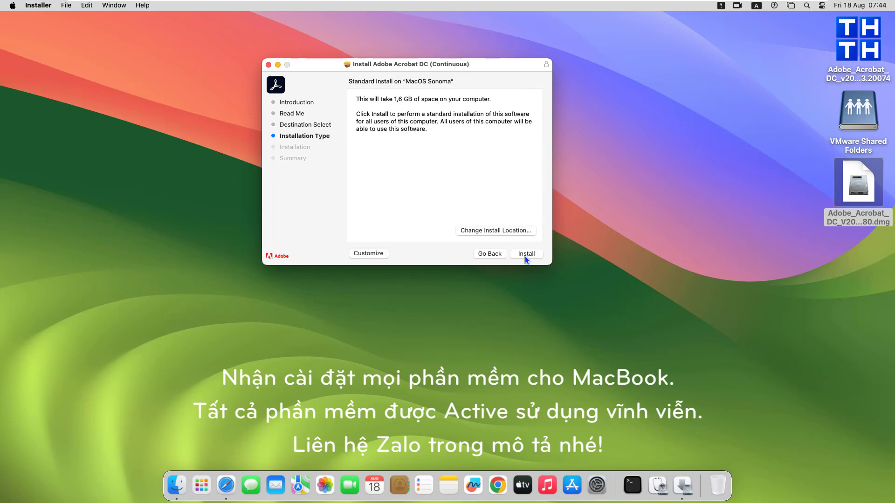
pyautogui.click(380, 253)
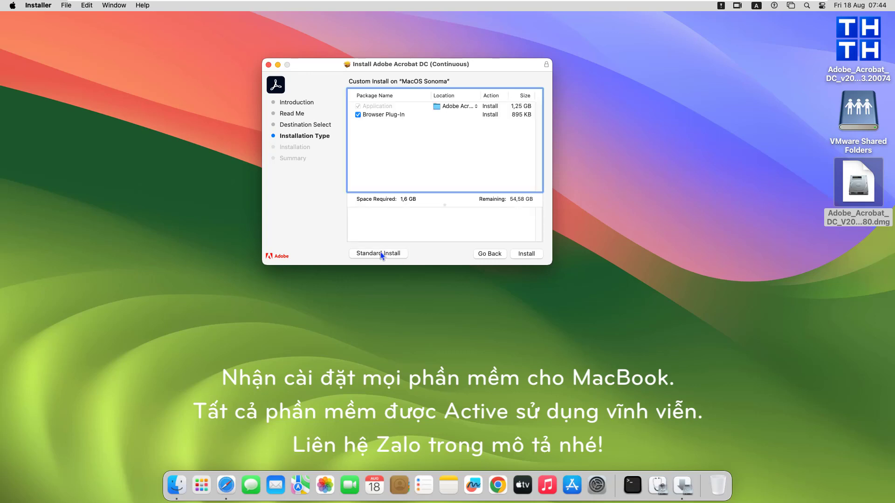
pyautogui.click(525, 253)
pyautogui.press('Return')
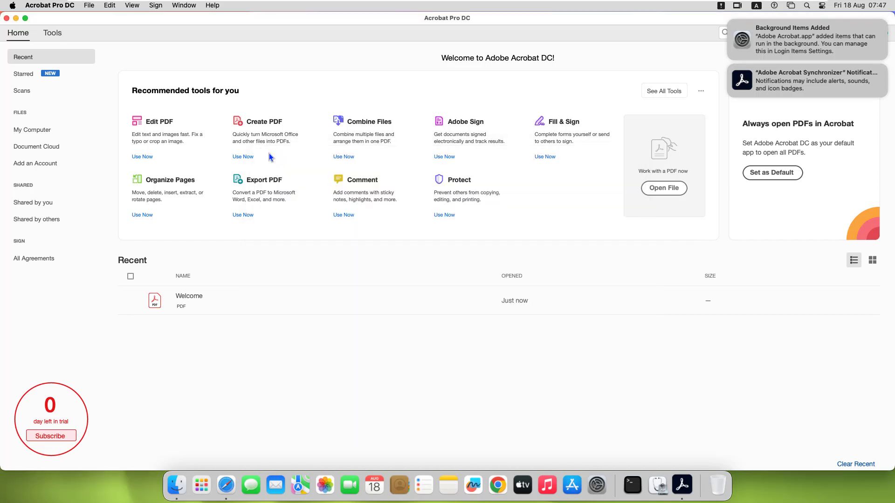
# Dismiss the trial-ended notice and the background-items and synchronizer banners, then close Acrobat.
pyautogui.click(267, 152)
pyautogui.moveTo(807, 41)
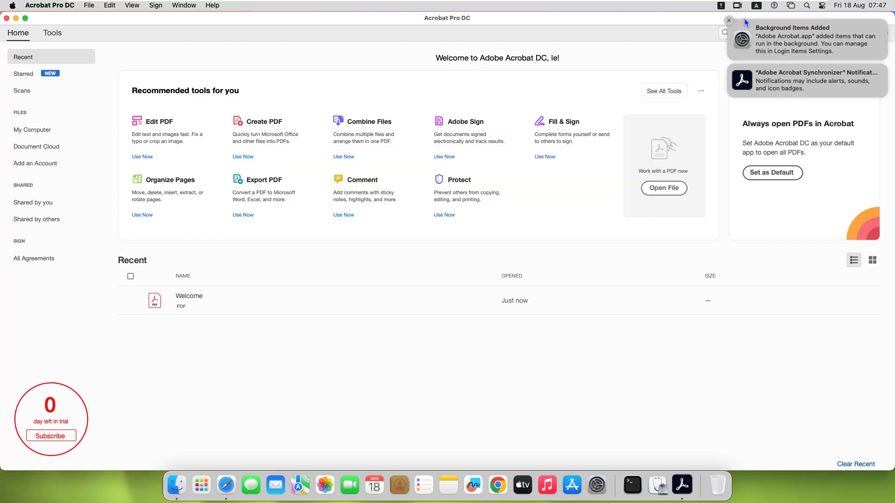
pyautogui.click(728, 20)
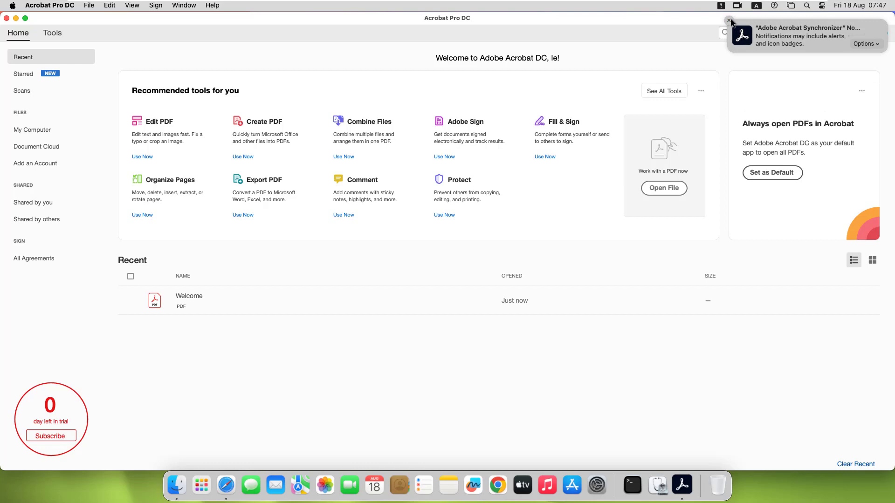
pyautogui.click(730, 19)
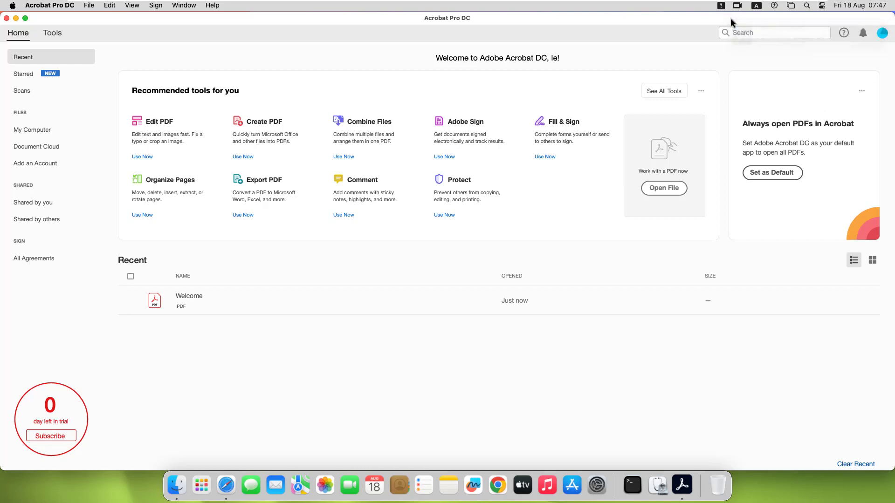
pyautogui.click(6, 18)
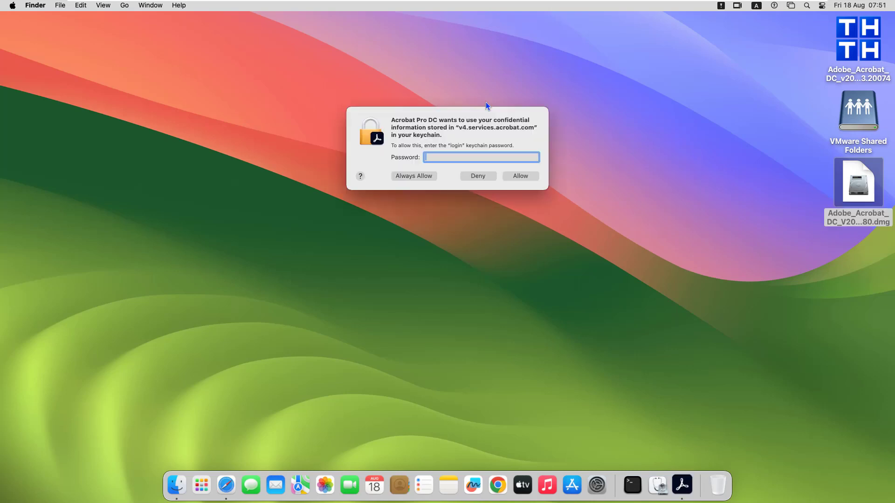
# Always allow keychain access and make Acrobat the default PDF application.
pyautogui.click(412, 177)
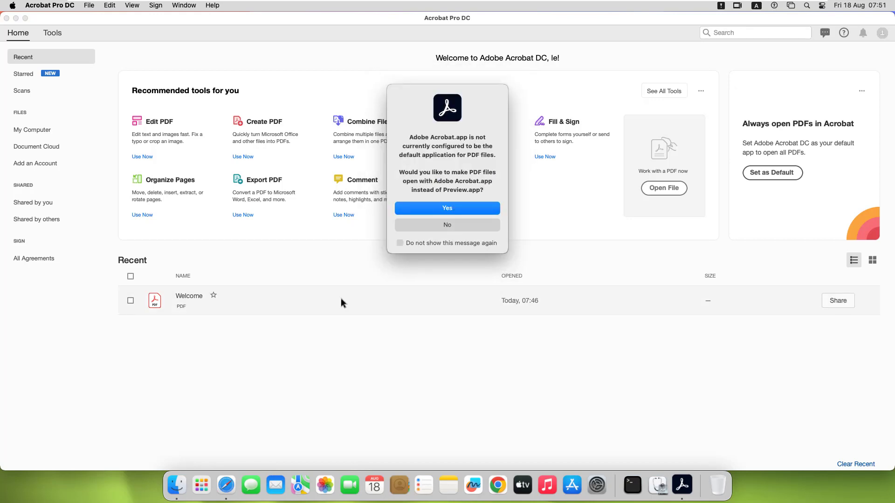
pyautogui.click(416, 208)
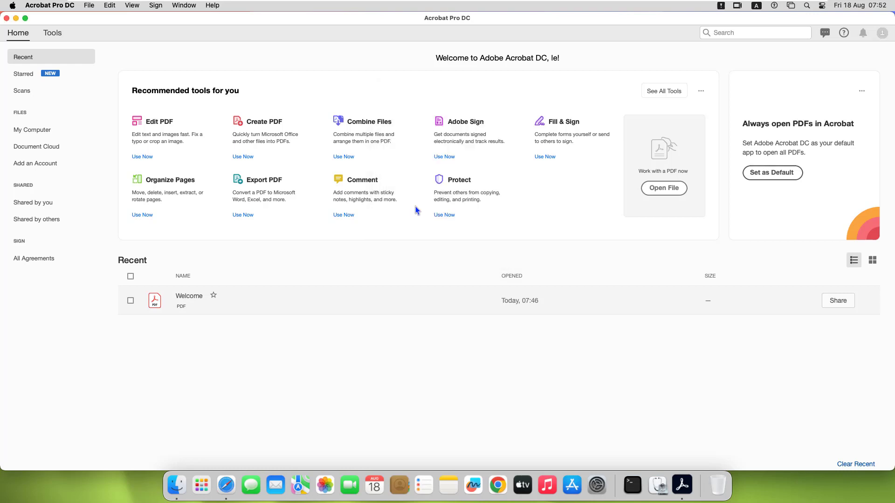
# Open the two-page 'Welcome to Adobe Acrobat' PDF from the Home tab's Recent list.
pyautogui.doubleClick(190, 298)
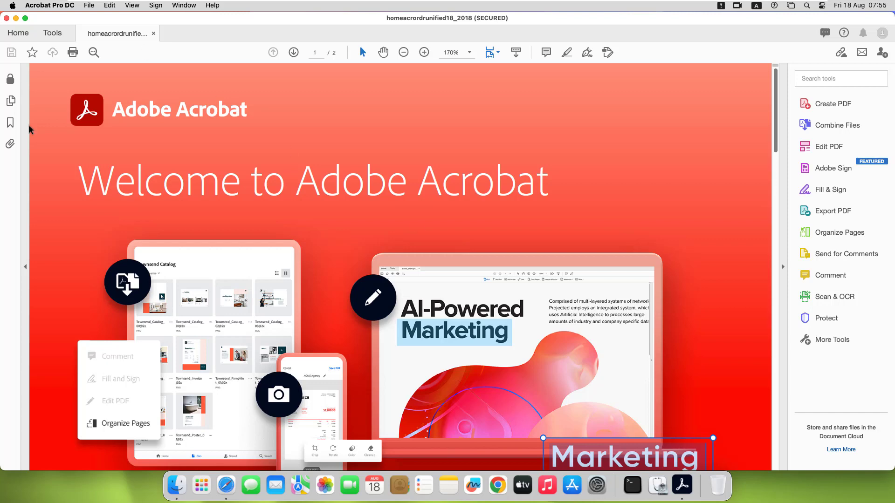
pyautogui.scroll(-2, 173, 214)
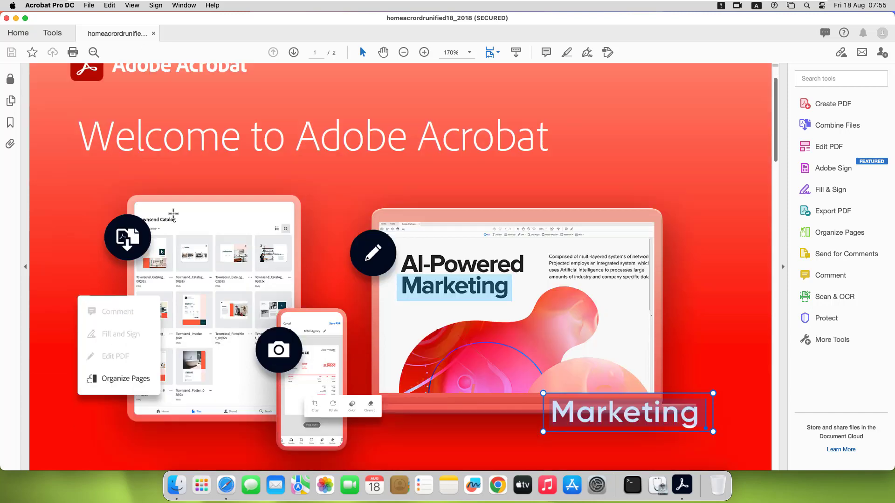
pyautogui.scroll(-1, 173, 214)
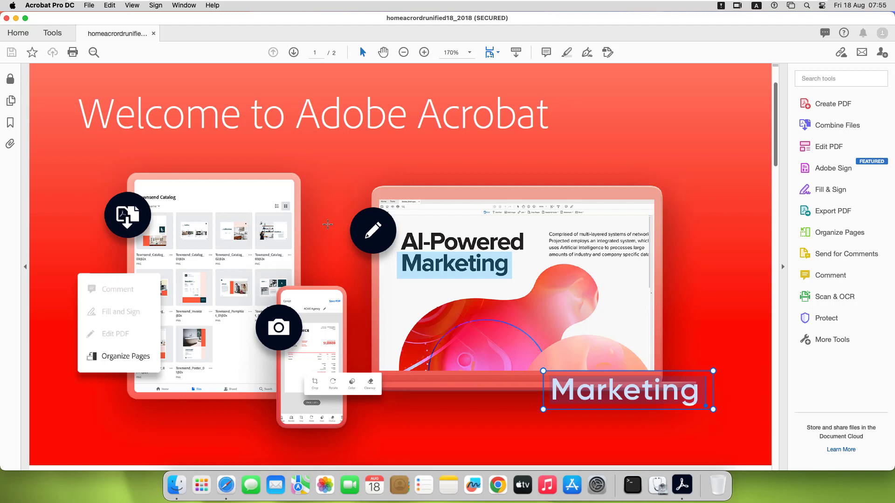
pyautogui.scroll(-3, 314, 233)
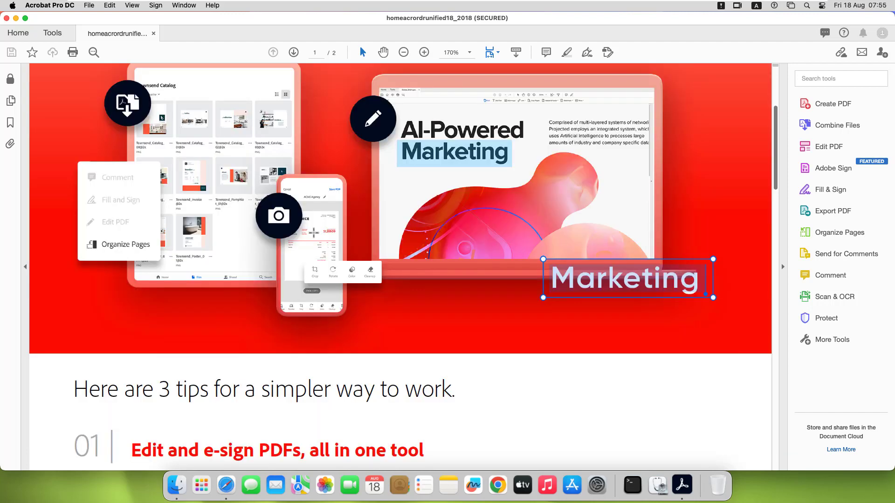
pyautogui.scroll(-1, 313, 233)
pyautogui.scroll(-5, 313, 233)
pyautogui.scroll(-2, 314, 233)
pyautogui.scroll(-3, 313, 235)
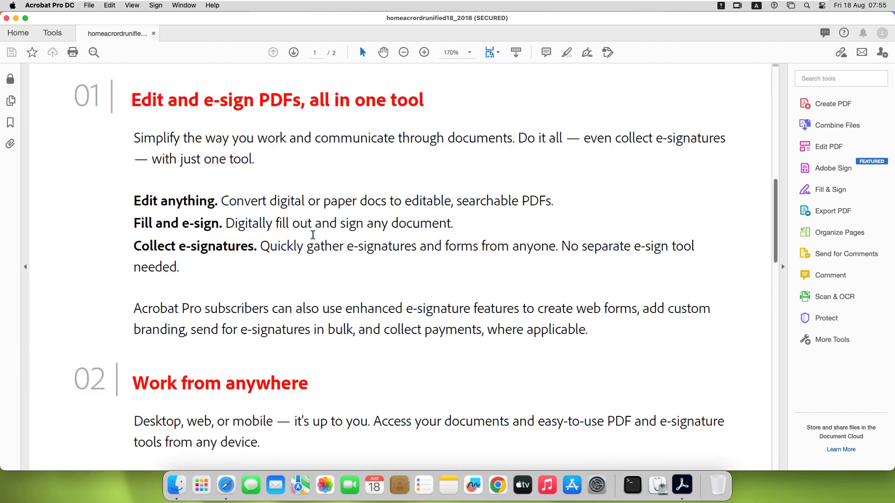
pyautogui.scroll(-3, 313, 234)
pyautogui.scroll(-1, 313, 234)
pyautogui.scroll(-3, 313, 237)
pyautogui.scroll(-3, 313, 237)
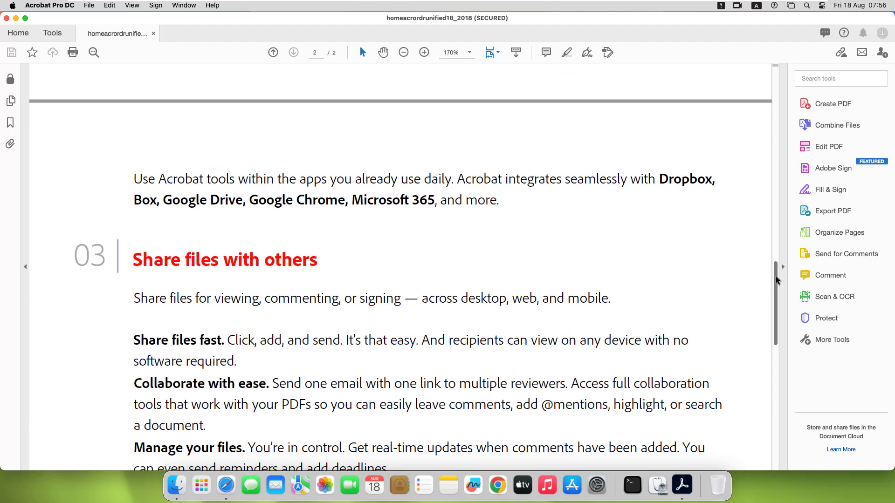
pyautogui.moveTo(775, 279); pyautogui.dragTo(784, 71)
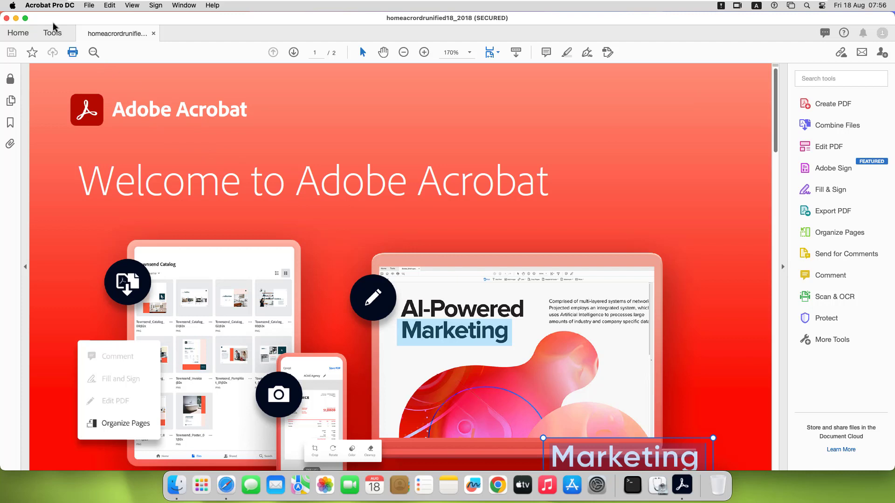
pyautogui.click(47, 6)
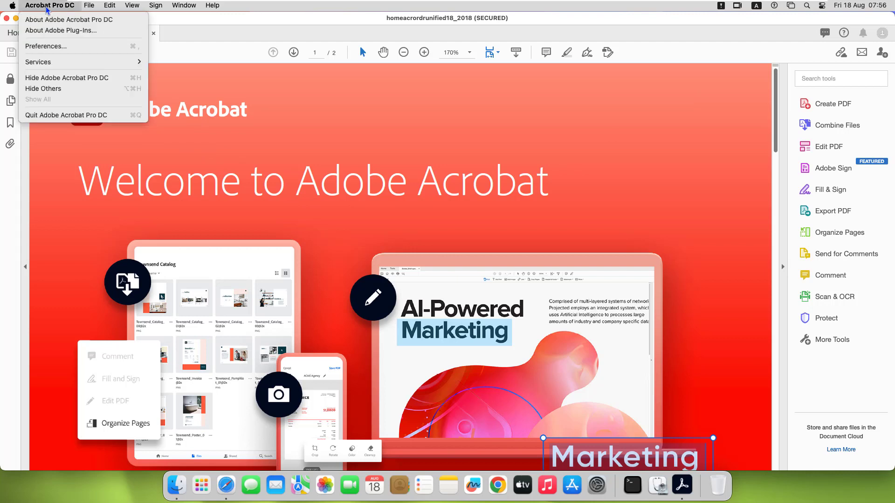
pyautogui.click(51, 20)
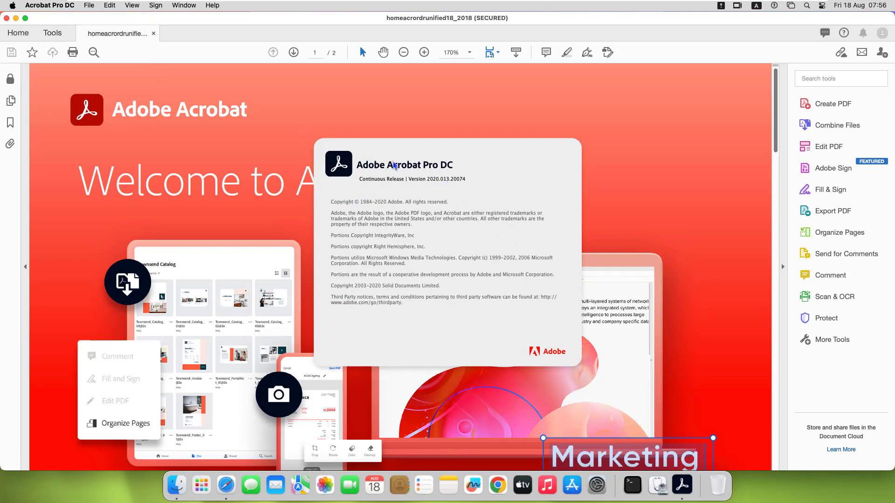
pyautogui.click(550, 186)
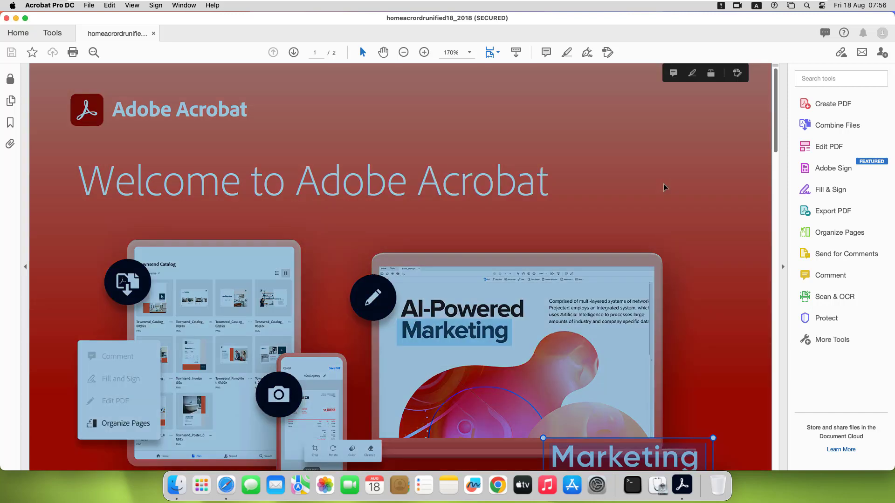